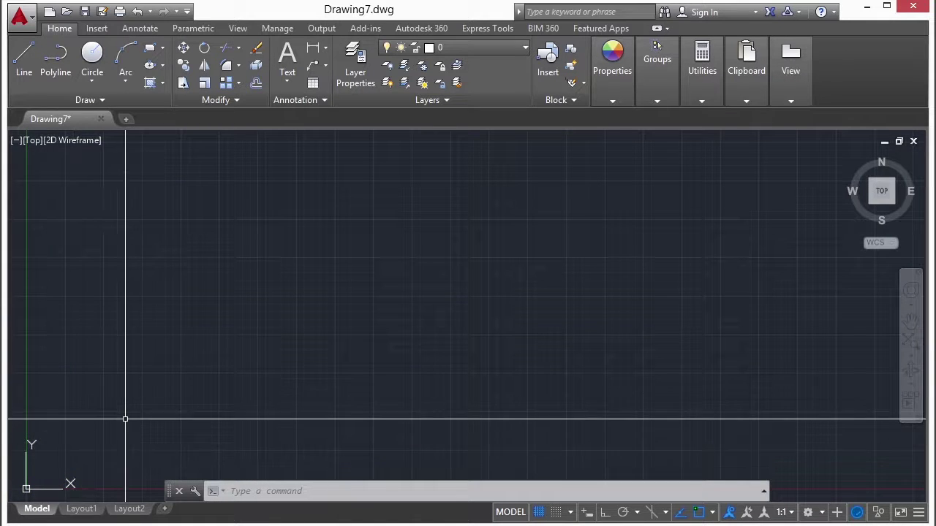
Step: Orbit out of the top view into a tilted 3D view, and return to the World plan view
mouse_move(117, 439)
middle_down()
mouse_move(168, 388)
mouse_move(460, 278)
mouse_move(508, 280)
middle_up()
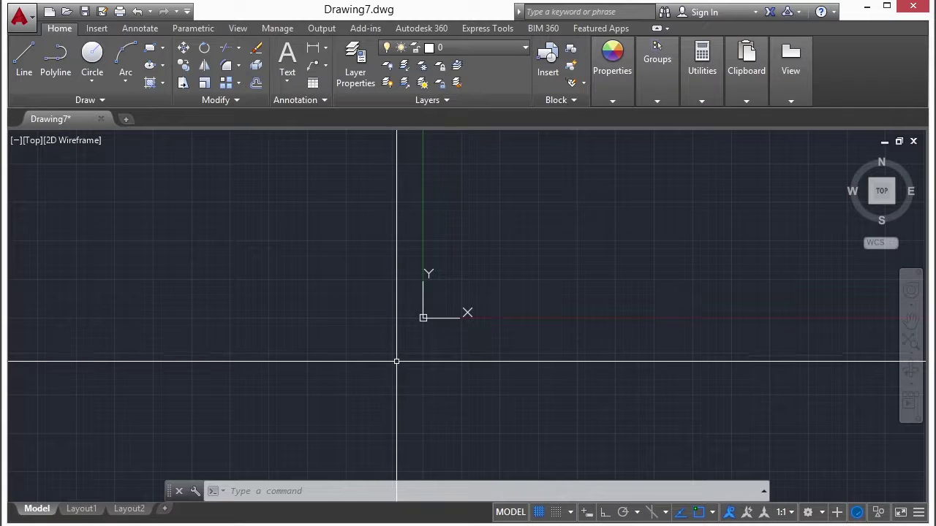
shift+middle_drag(457, 343, 468, 275)
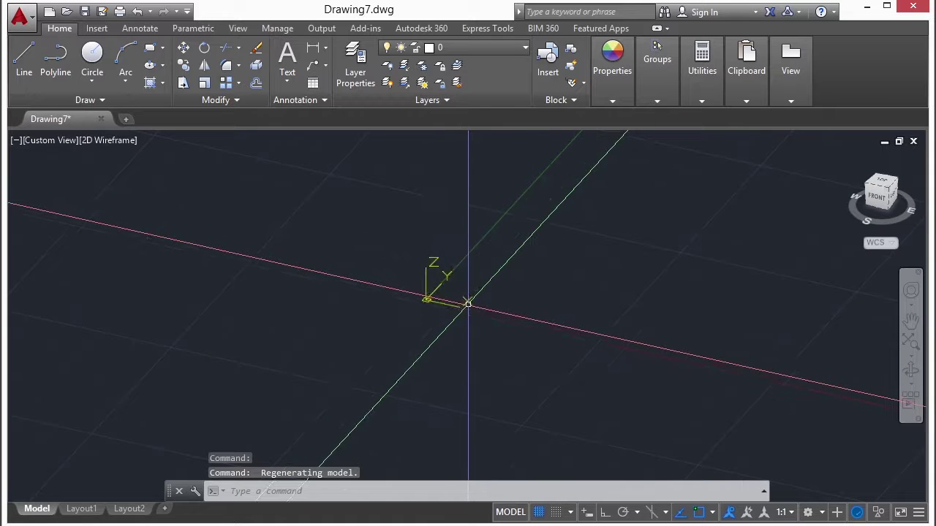
text(PLAN)
key(Return)
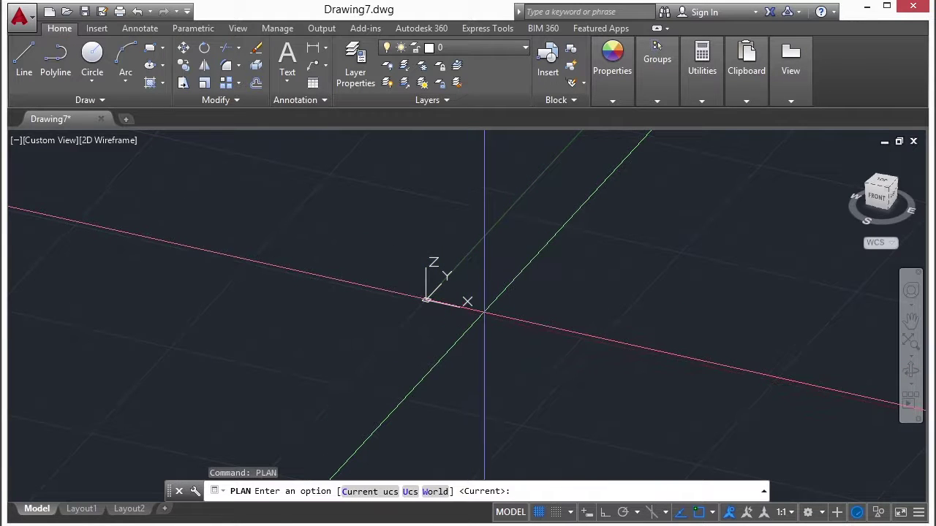
text(w)
key(Return)
middle_drag(551, 208, 361, 212)
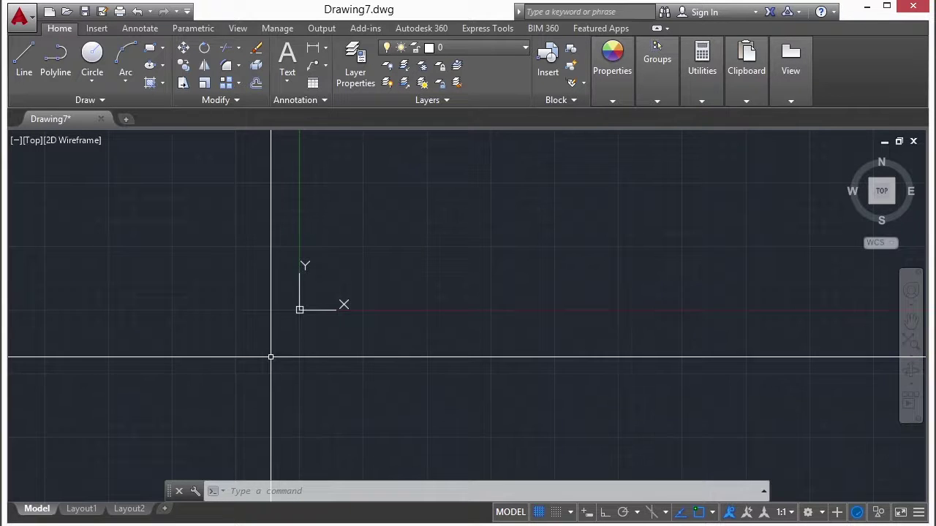
Step: Tilt the drawing into a 3D view once more, and reset it using PLAN with the World option
shift+middle_drag(502, 349, 490, 274)
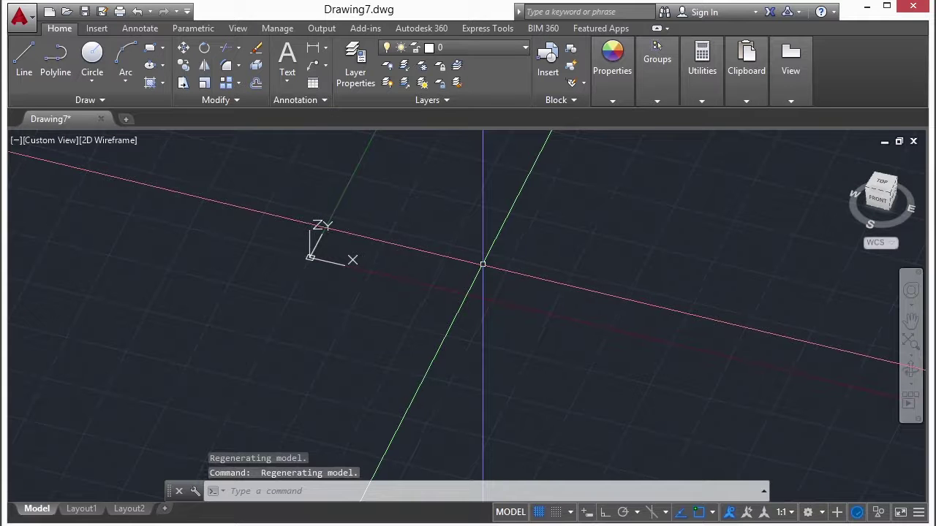
text(plan)
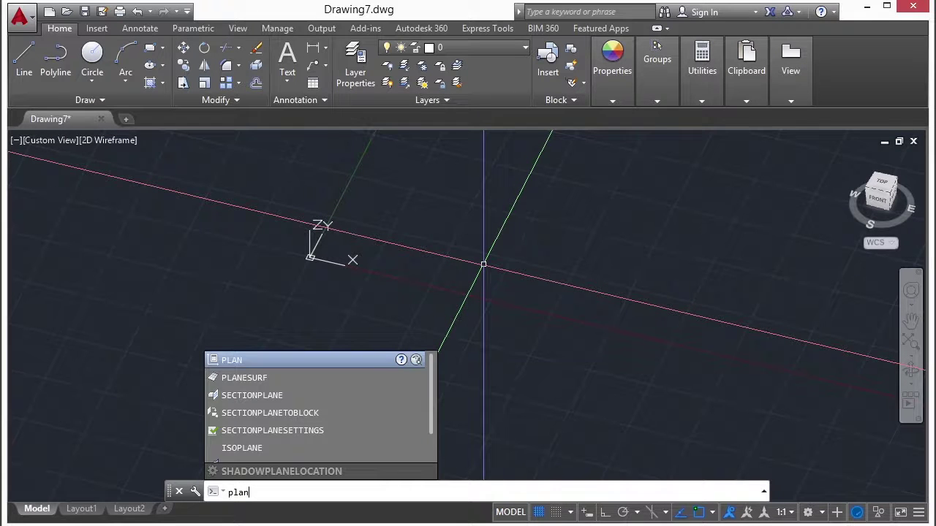
key(Return)
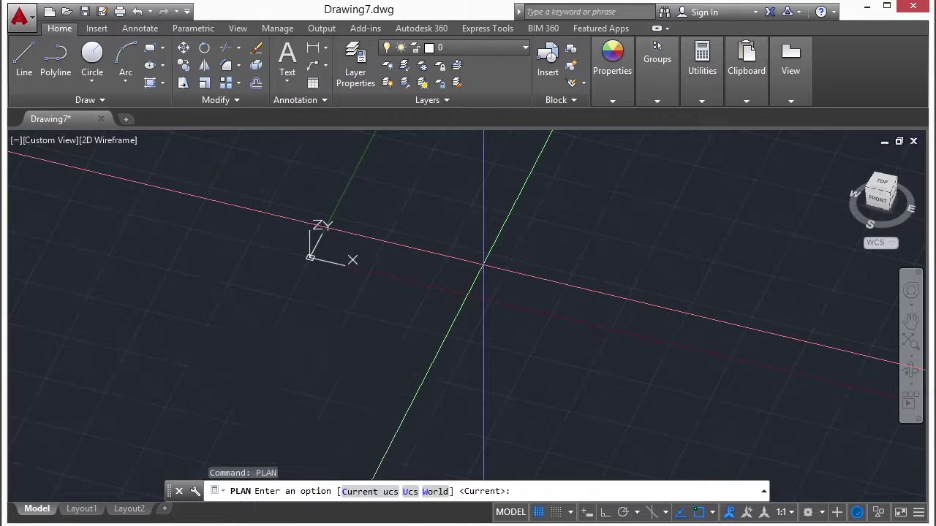
text(w)
key(Return)
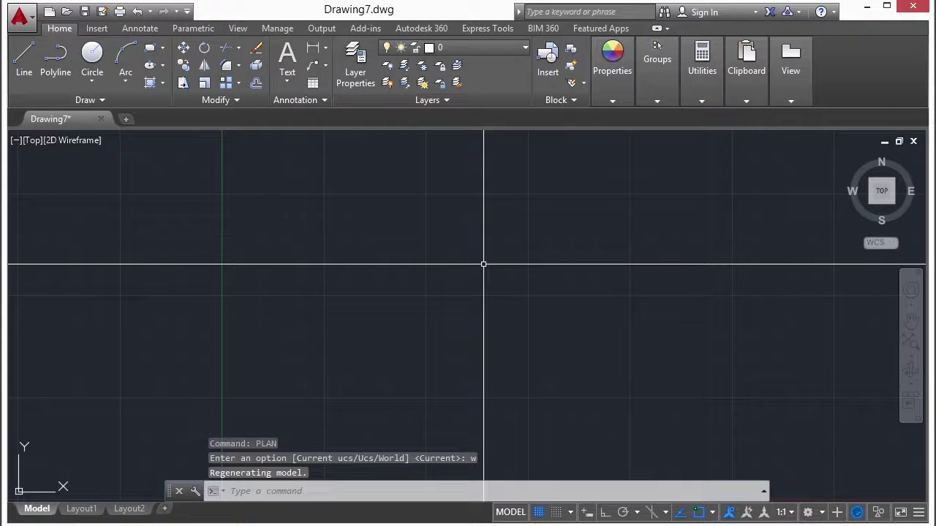
mouse_move(370, 320)
middle_down()
mouse_move(481, 241)
mouse_move(460, 251)
middle_up()
middle_drag(487, 324, 364, 292)
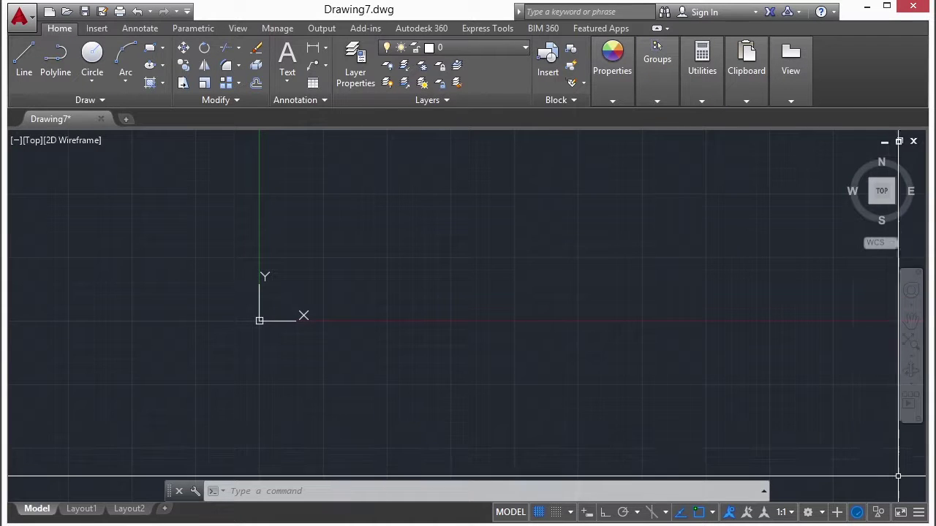
Step: Turn on the cursor coordinates display in the status bar
click(919, 512)
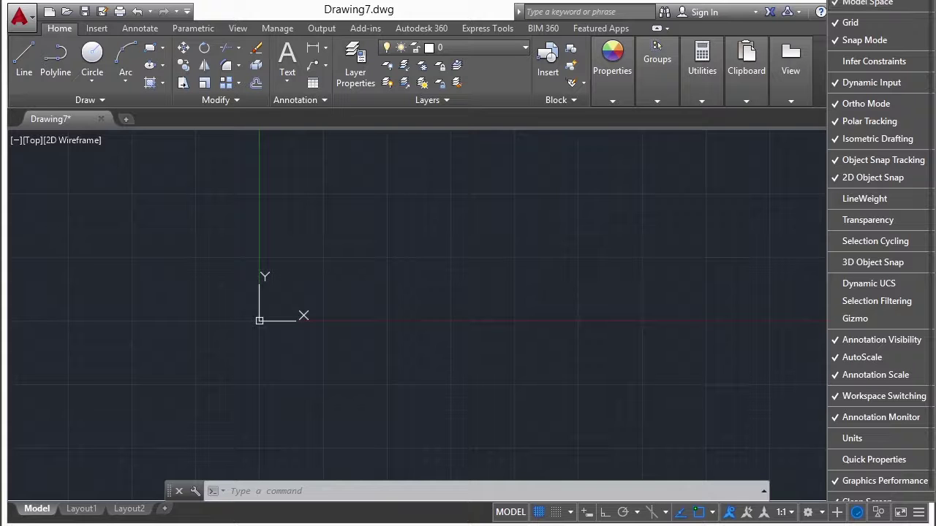
click(867, 0)
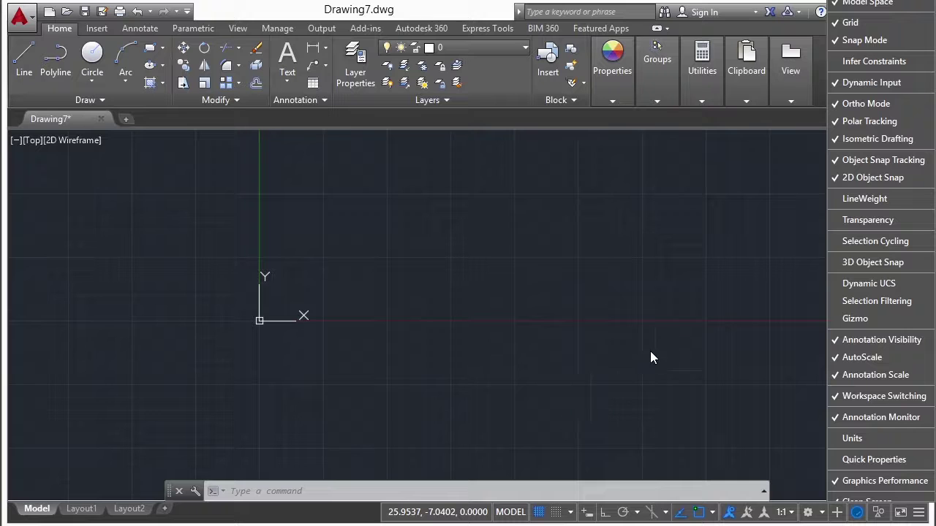
click(475, 468)
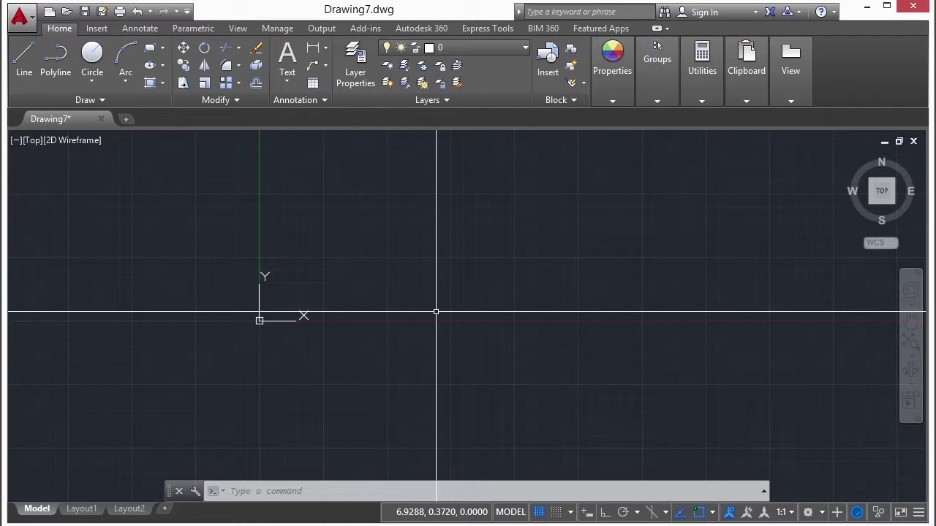
Step: Draw a single freehand diagonal line rising to the right, above the X axis and right of the origin
text(l)
key(Return)
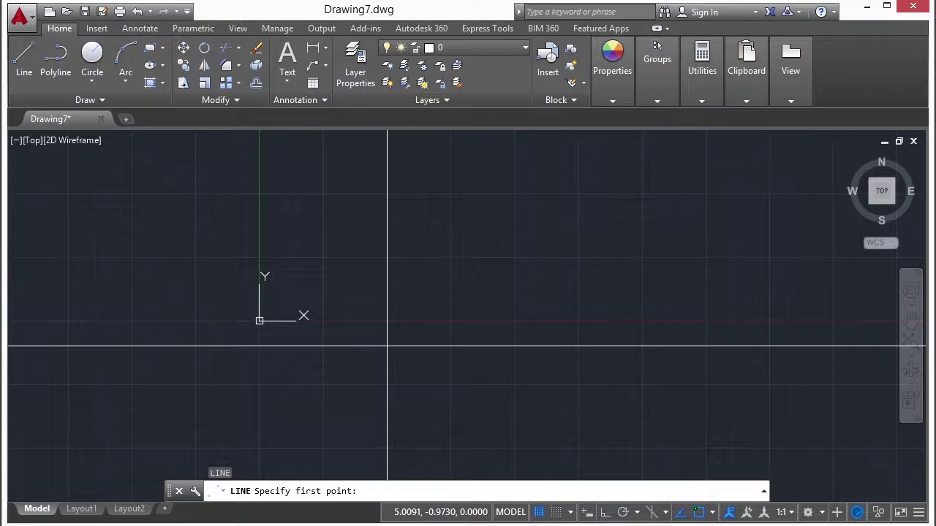
click(410, 247)
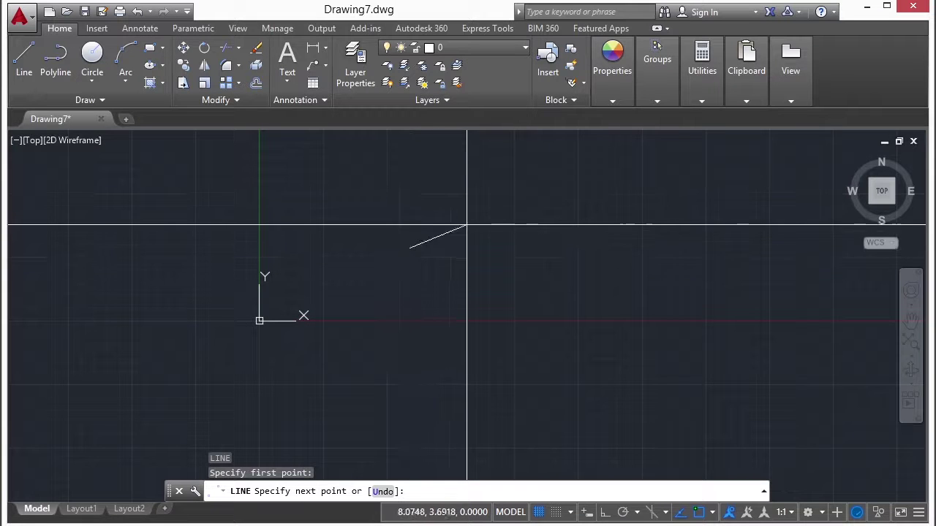
click(508, 194)
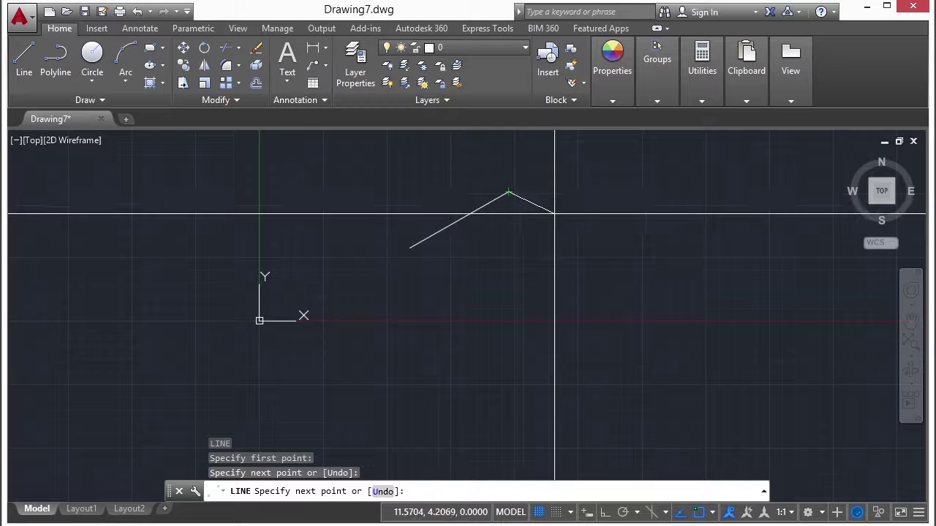
key(Return)
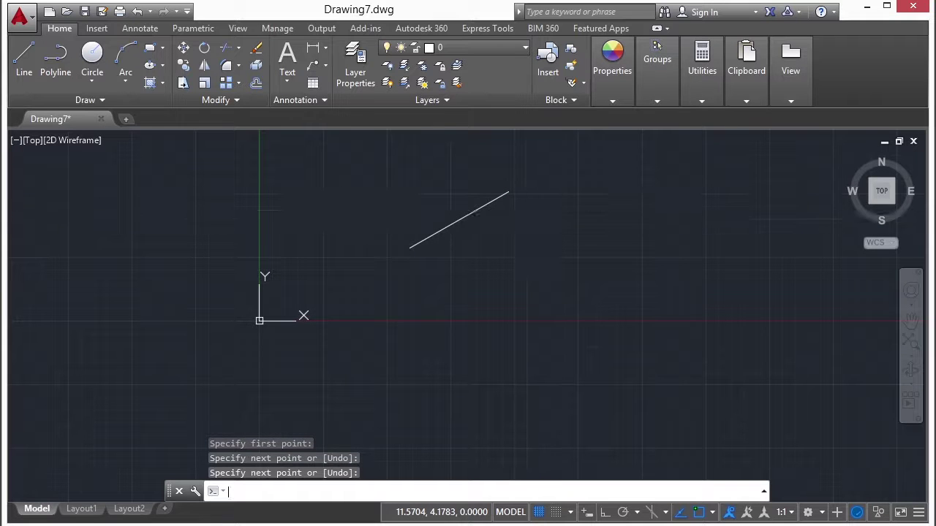
Step: Draw a horizontal line 5 units long below the diagonal line, with Ortho mode turned on
key(Return)
click(461, 296)
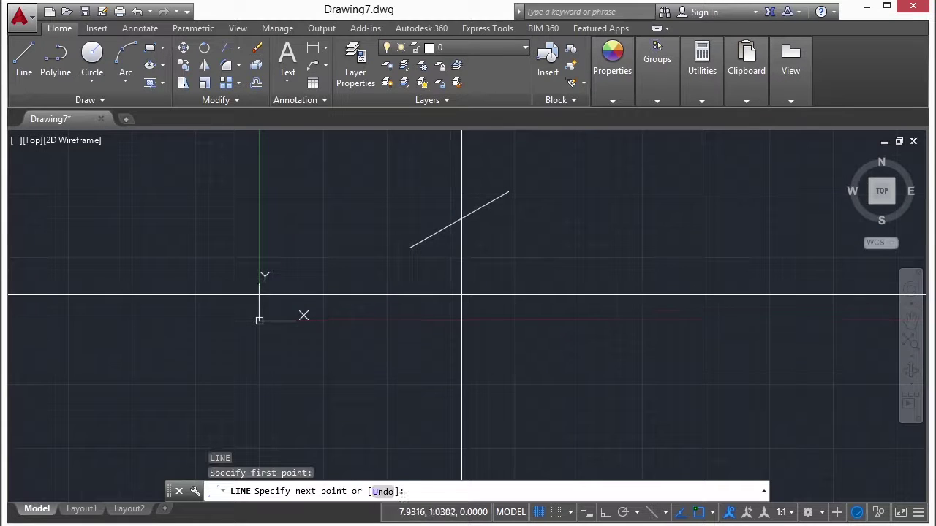
click(605, 513)
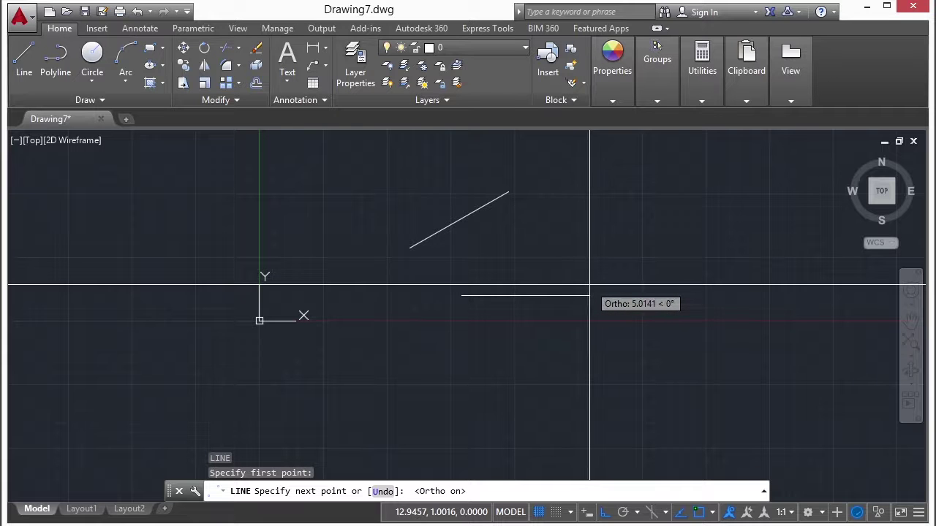
text(5)
key(Return)
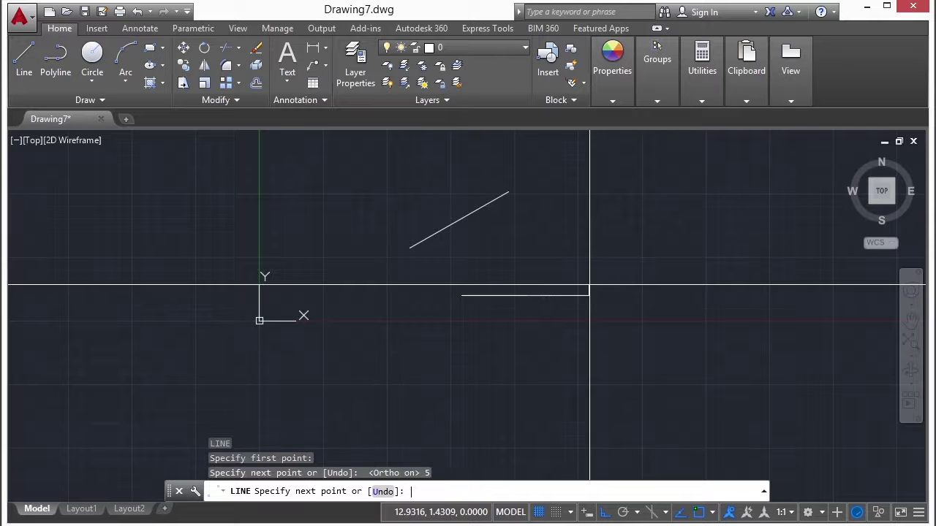
key(Return)
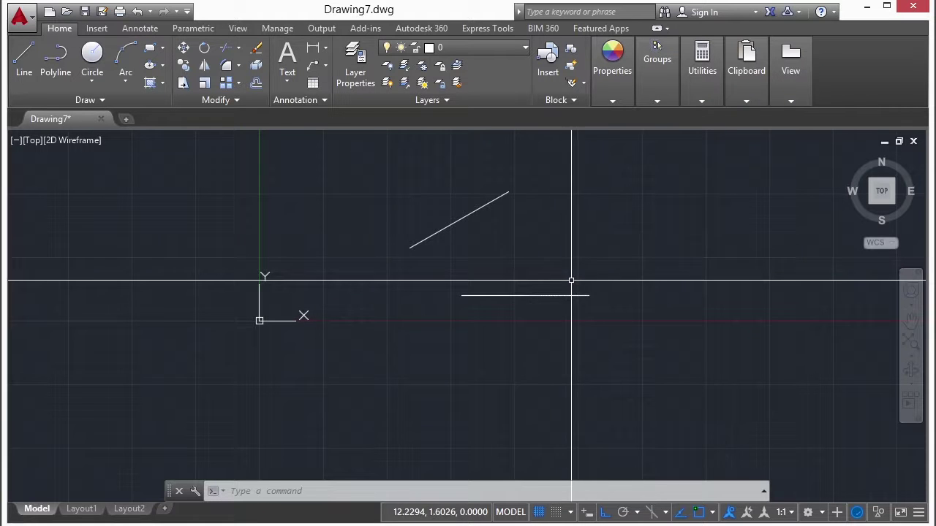
Step: Select the horizontal line and inspect the grips at its start point and endpoint
click(550, 265)
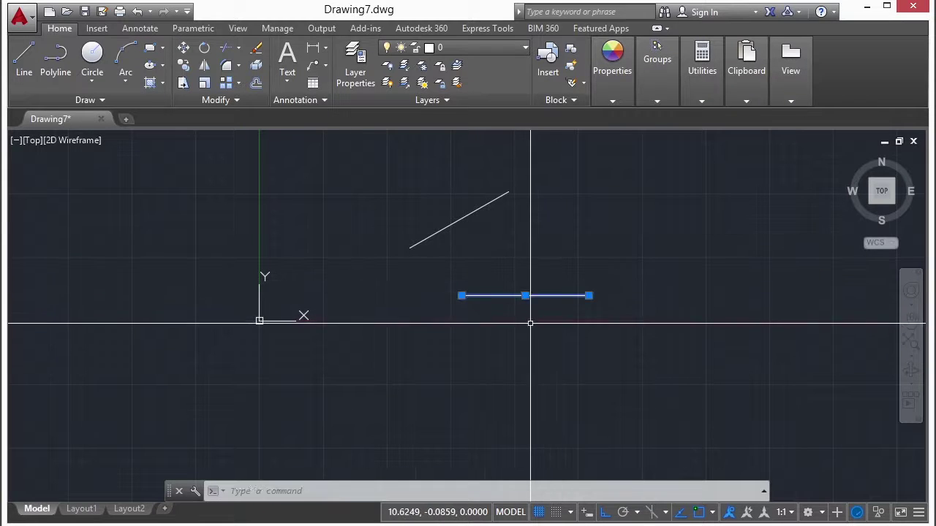
click(544, 299)
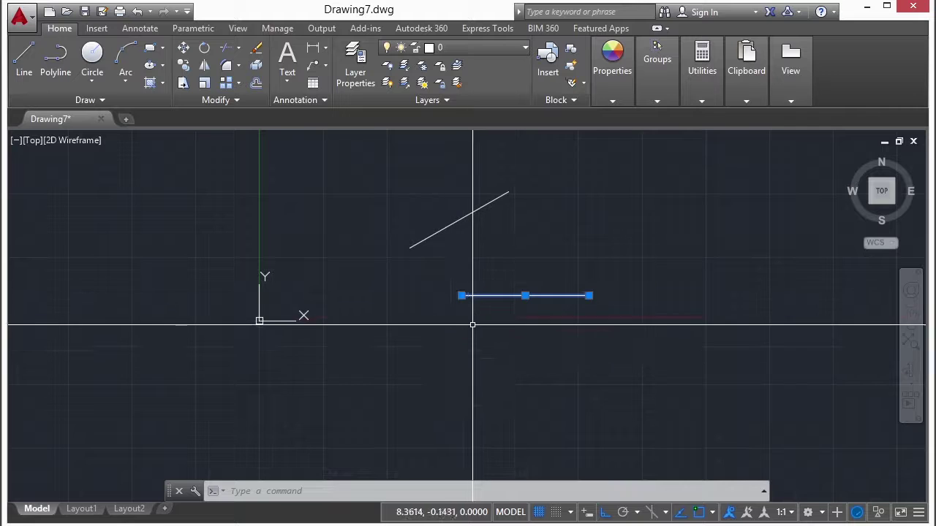
mouse_move(462, 296)
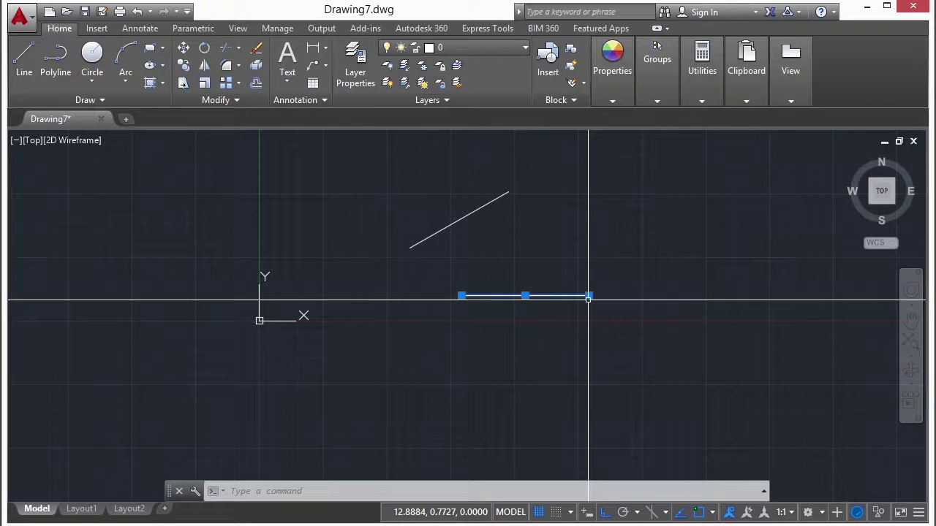
mouse_move(590, 297)
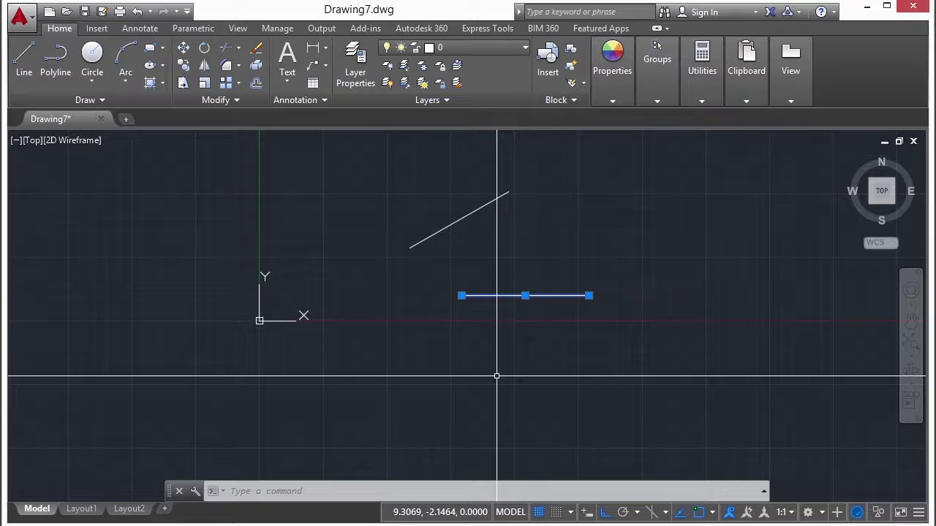
Step: Toggle the grid display off and back on, and switch snap mode on and off again
key(F7)
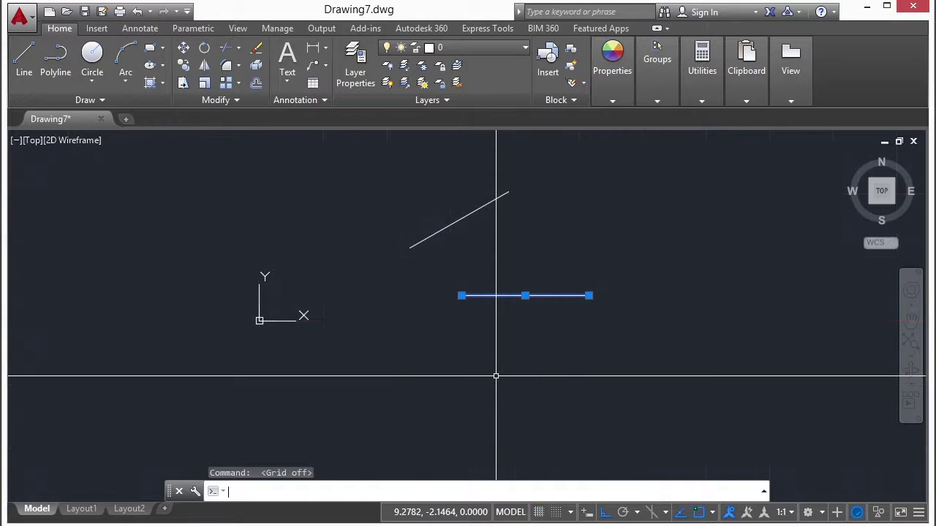
key(F7)
key(F7)
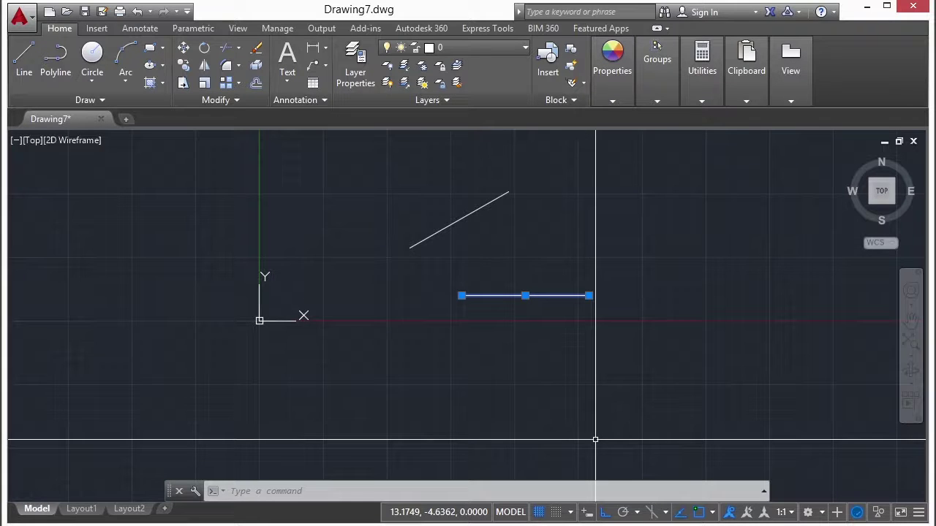
key(F9)
key(F9)
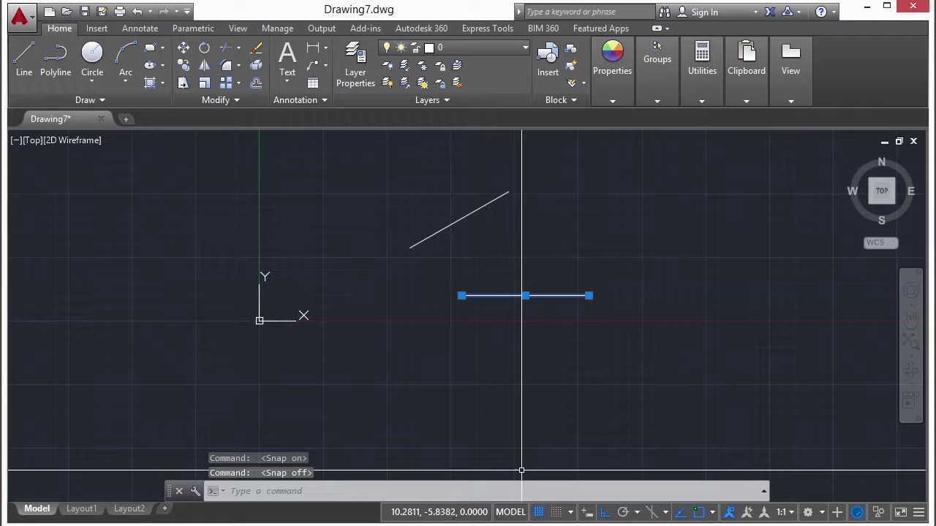
Step: Turn snap mode on, and toggle the grid display off and back on
click(557, 513)
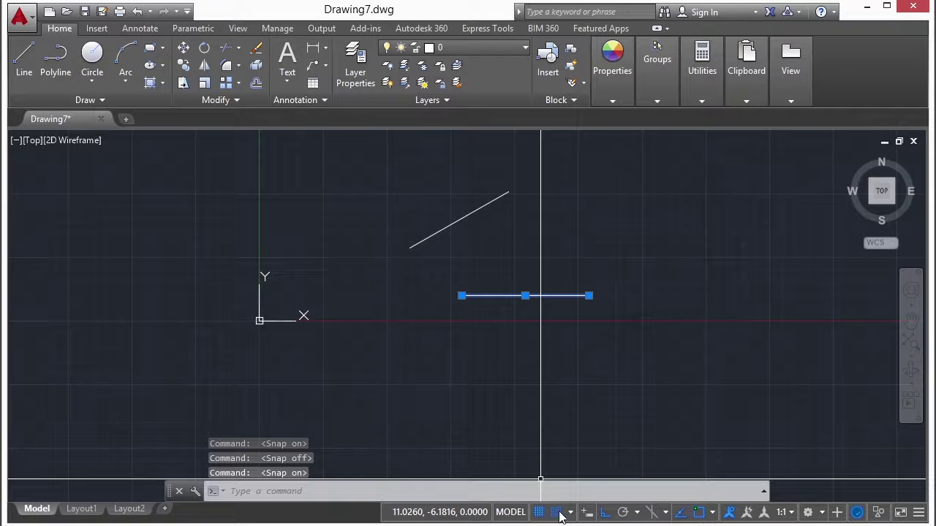
click(560, 514)
click(560, 514)
click(540, 513)
click(539, 512)
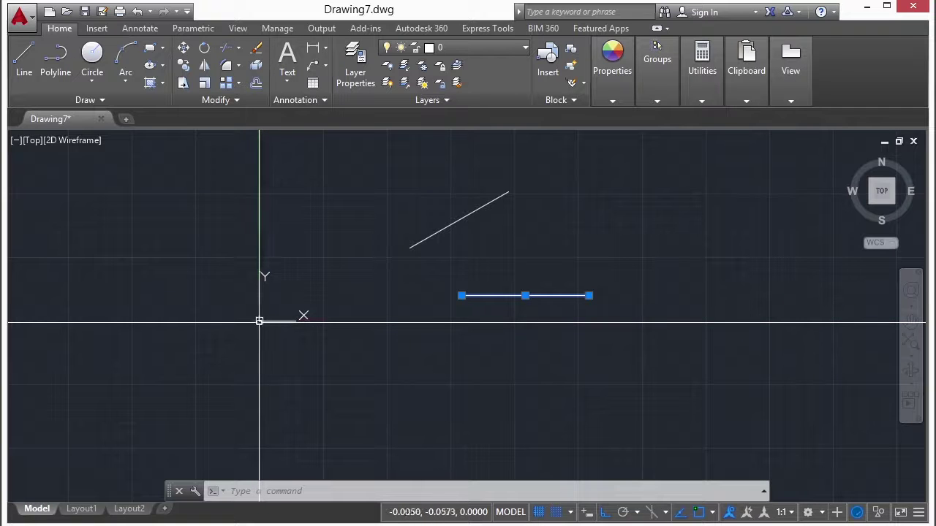
Step: Draw a line from the origin 0,0 to the absolute coordinates 3,4, with Ortho mode turned off
scroll(259, 325, up, 5)
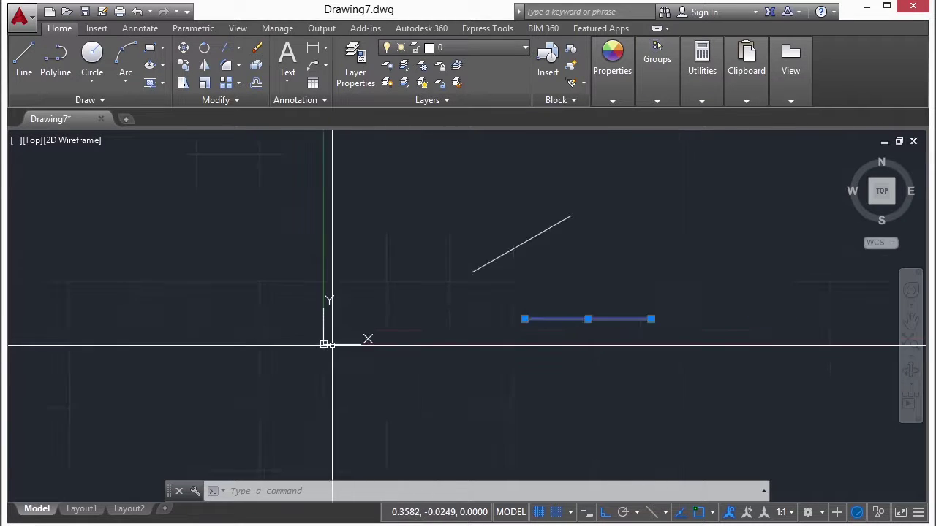
scroll(333, 344, down, 2)
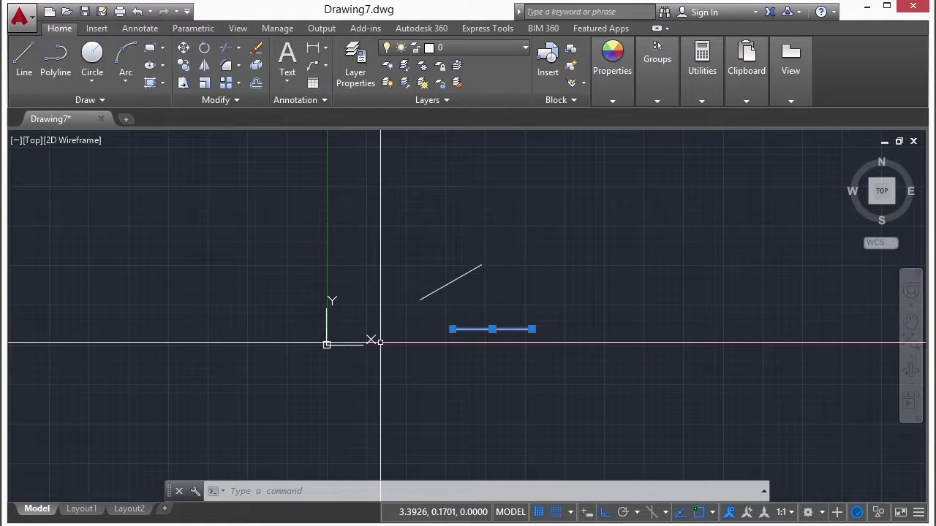
key(Escape)
text(l)
key(Return)
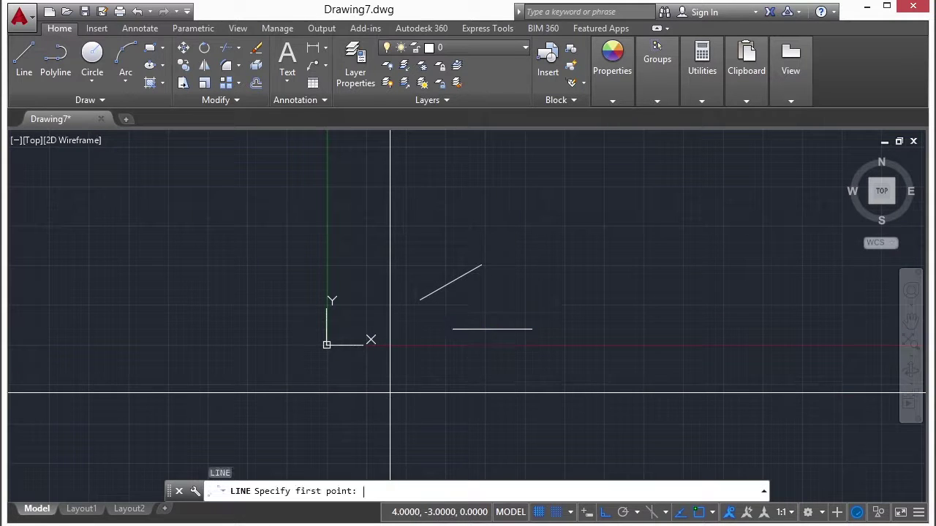
text(0,0)
key(Return)
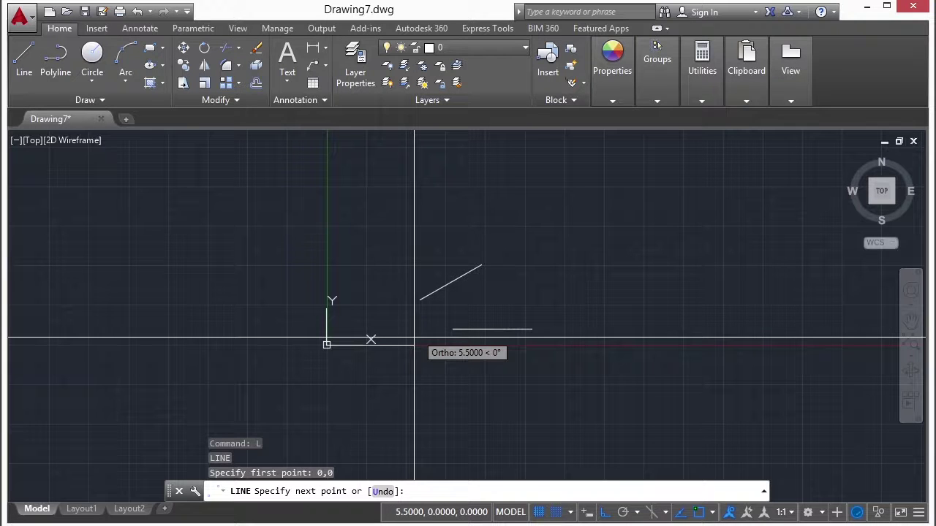
key(F8)
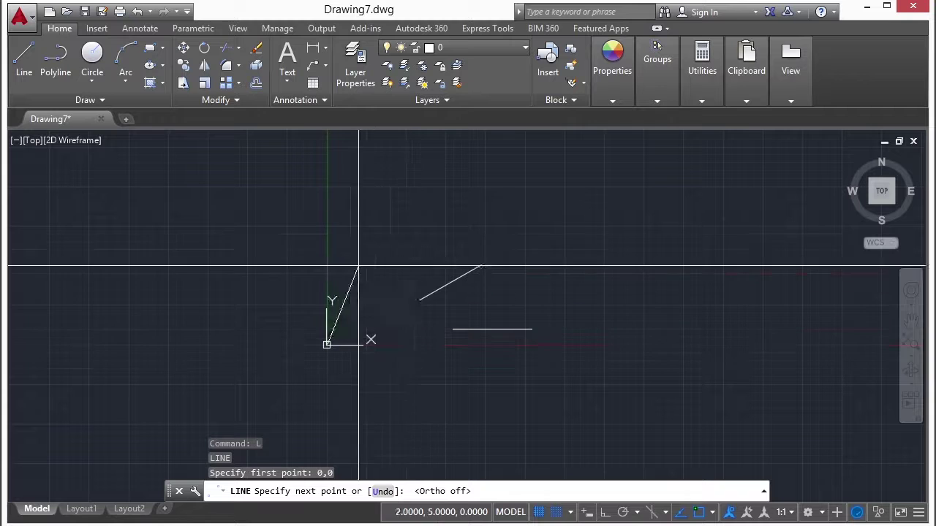
scroll(374, 307, up, 4)
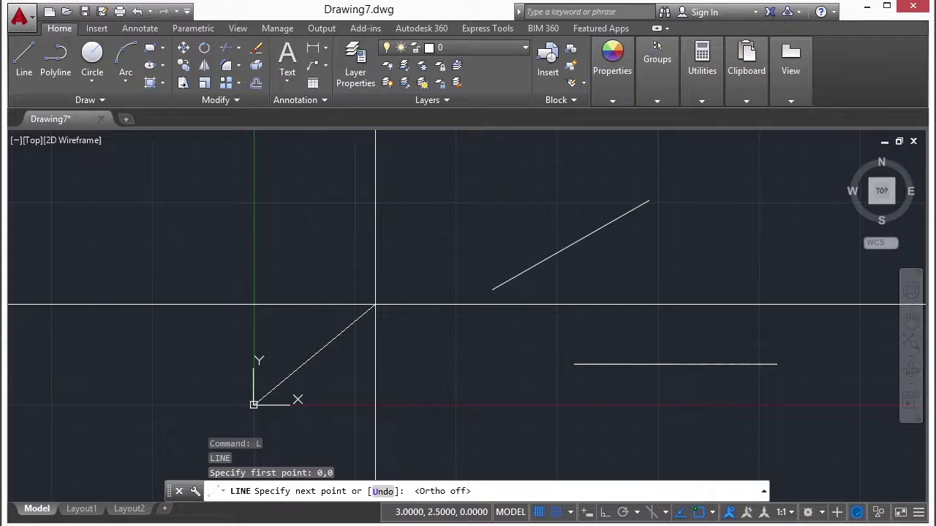
text(3,4)
key(Return)
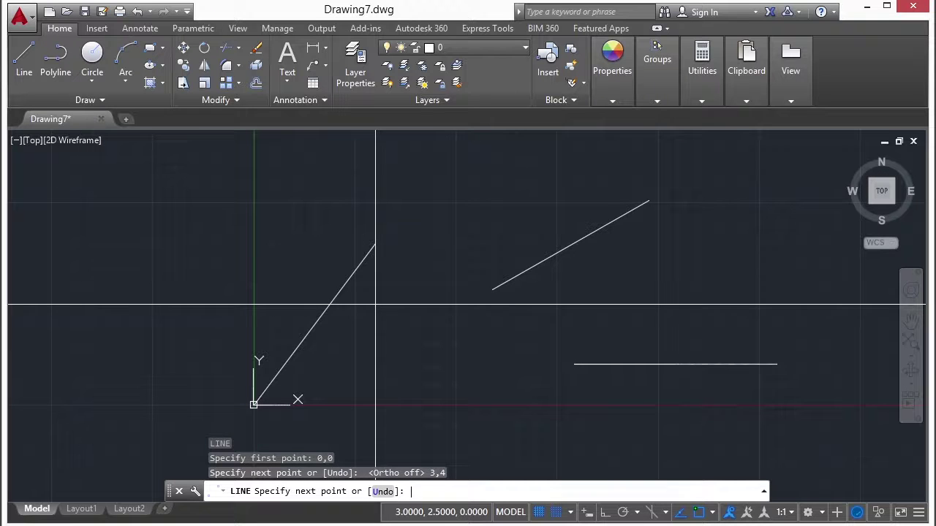
key(Return)
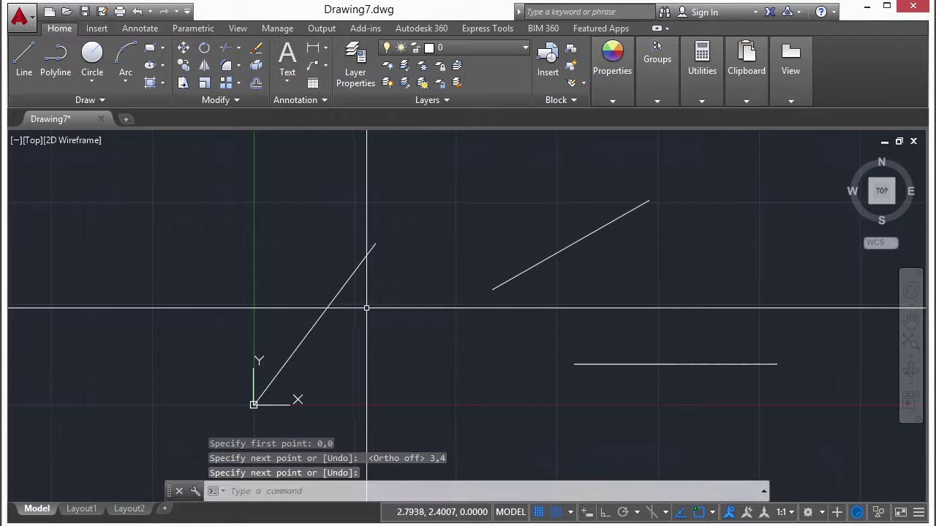
Step: Select the line that starts at the origin and inspect the grips at its start point and endpoint
click(368, 261)
click(363, 264)
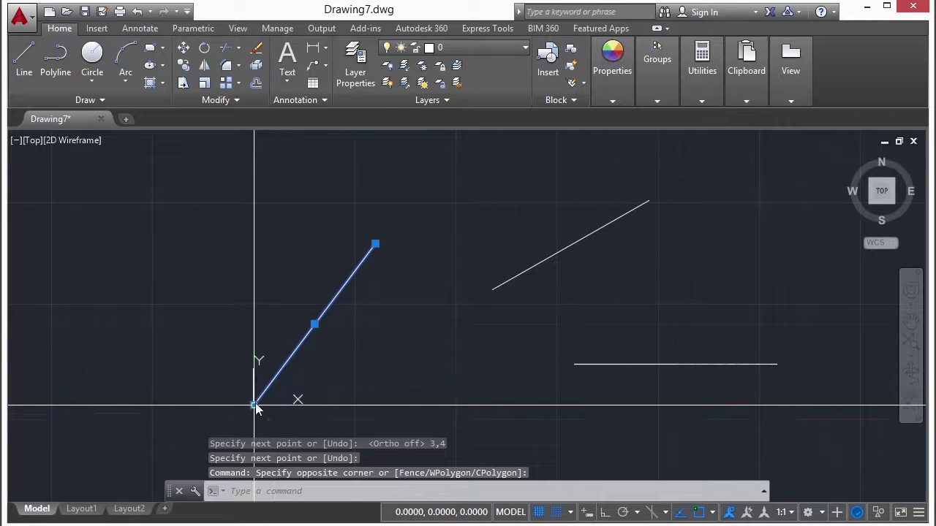
mouse_move(254, 407)
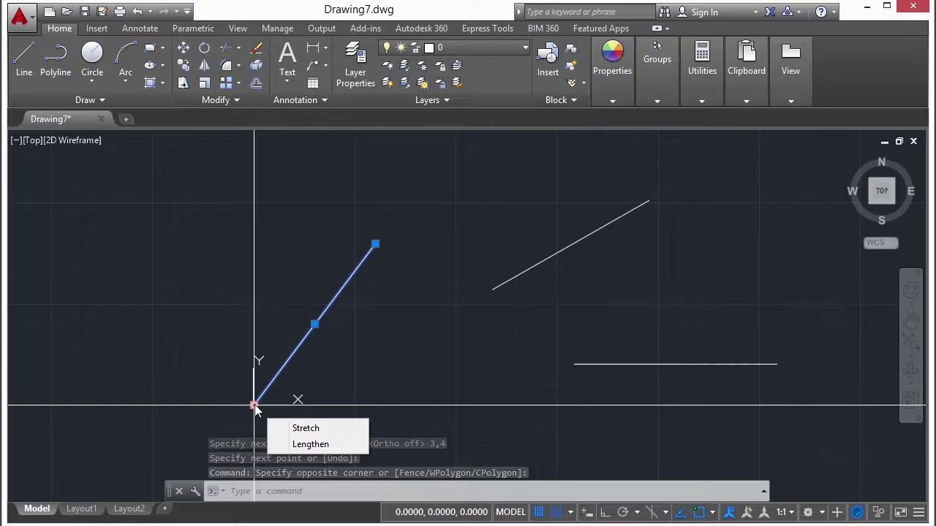
mouse_move(375, 245)
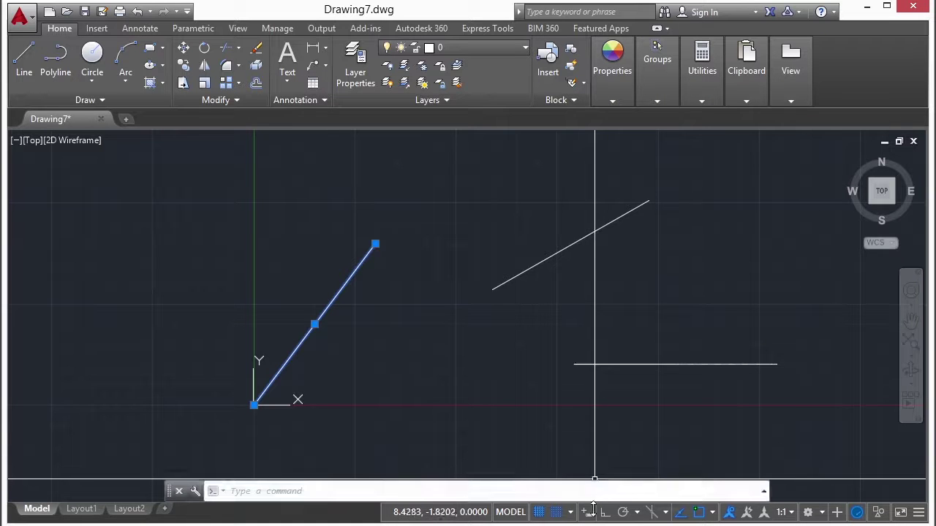
Step: Turn on dynamic input, clear the selection, and draw a 4-unit line from 0,0 at a shallow upward angle below the steeper line
click(453, 325)
key(Escape)
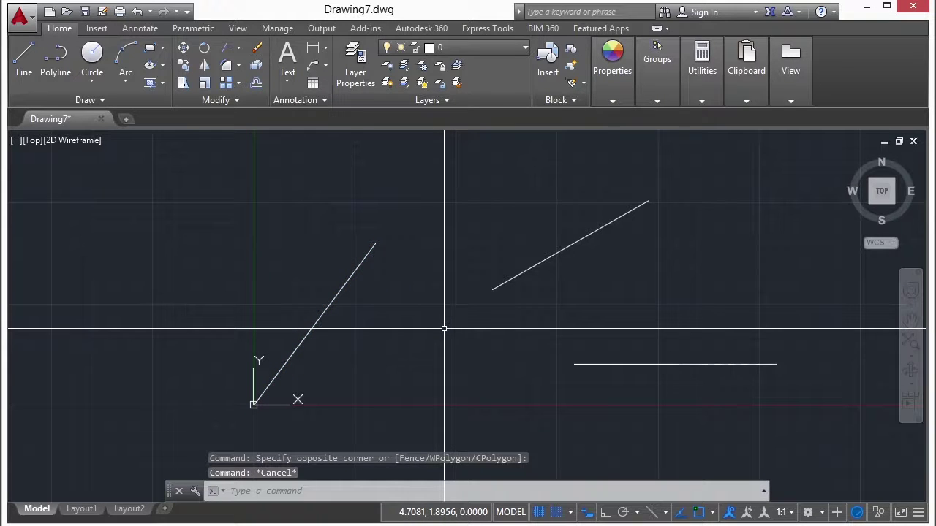
text(l)
key(Return)
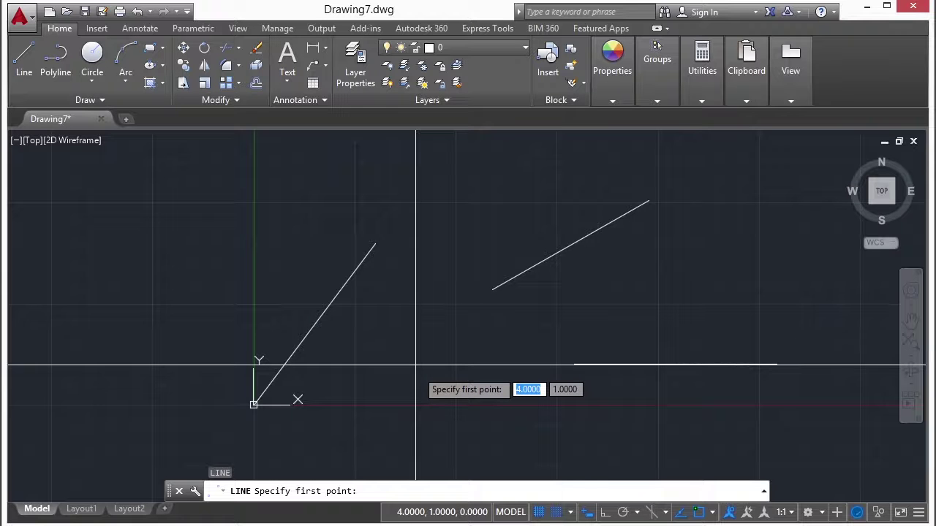
text(0)
key(Tab)
text(0)
key(Return)
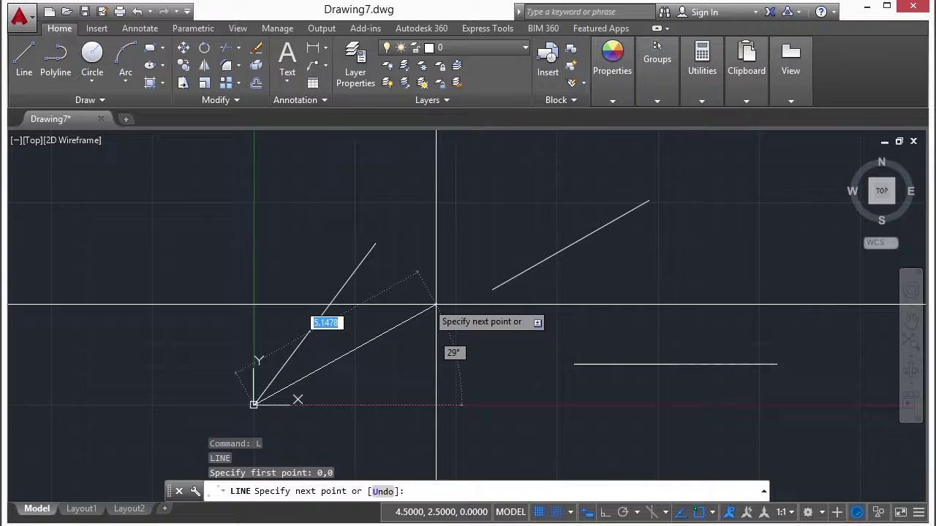
text(4)
key(Tab)
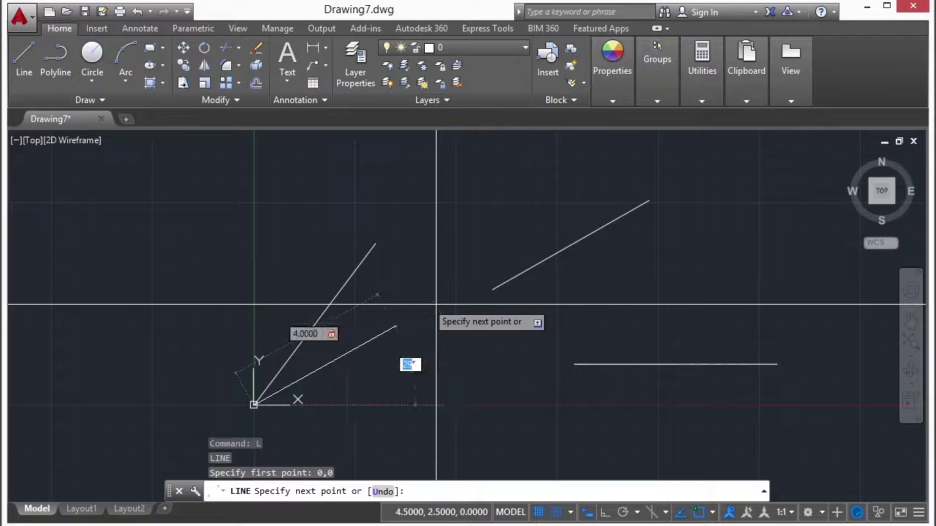
click(414, 347)
key(Return)
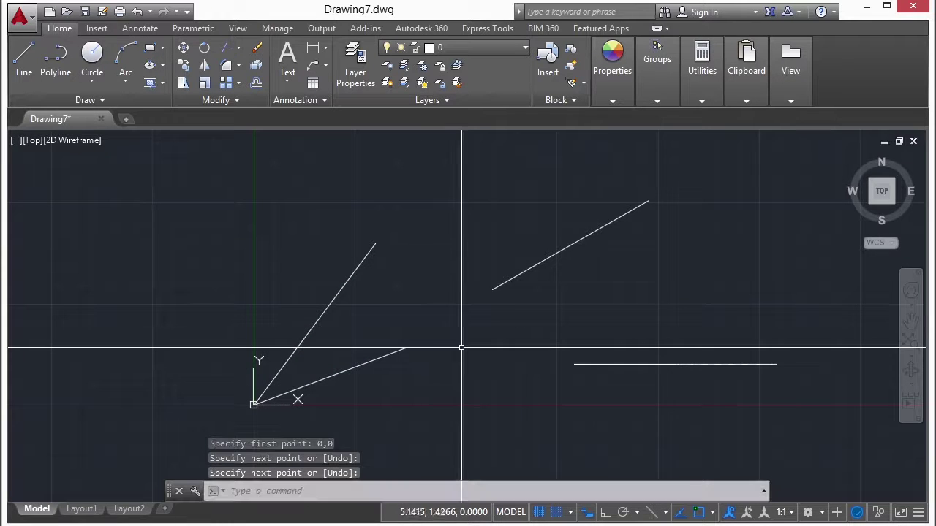